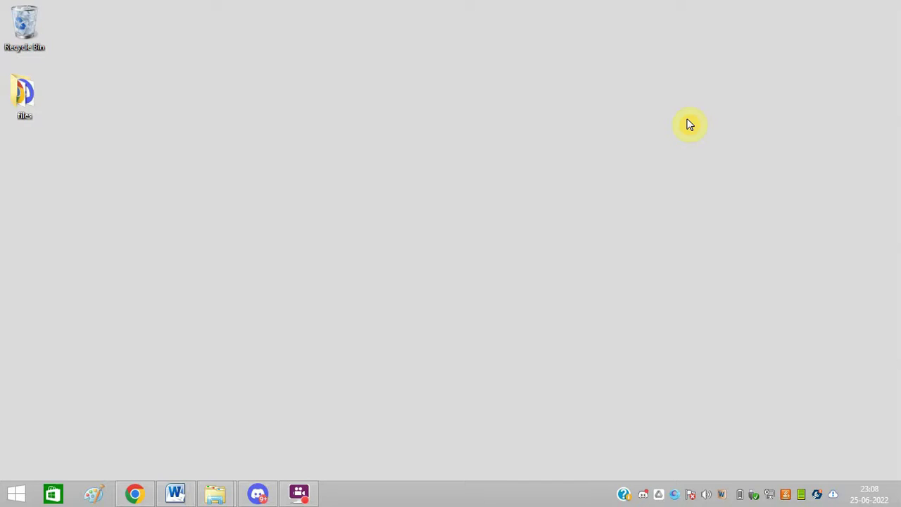
Open the Ethernet 2 adapter's properties from Network and Sharing Center and view its IPv4 settings.
{"action": "right_click", "coordinate": [772, 501]}
{"action": "left_click", "coordinate": [771, 489]}
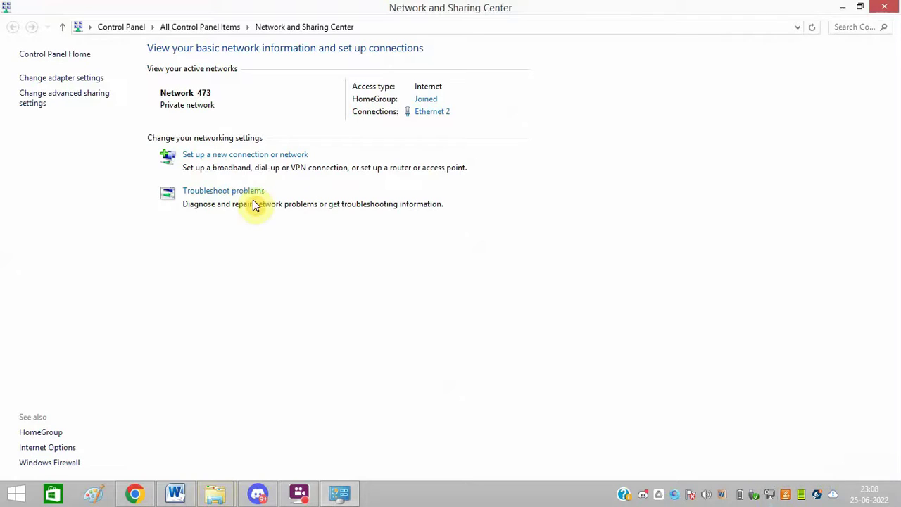
{"action": "left_click", "coordinate": [80, 81]}
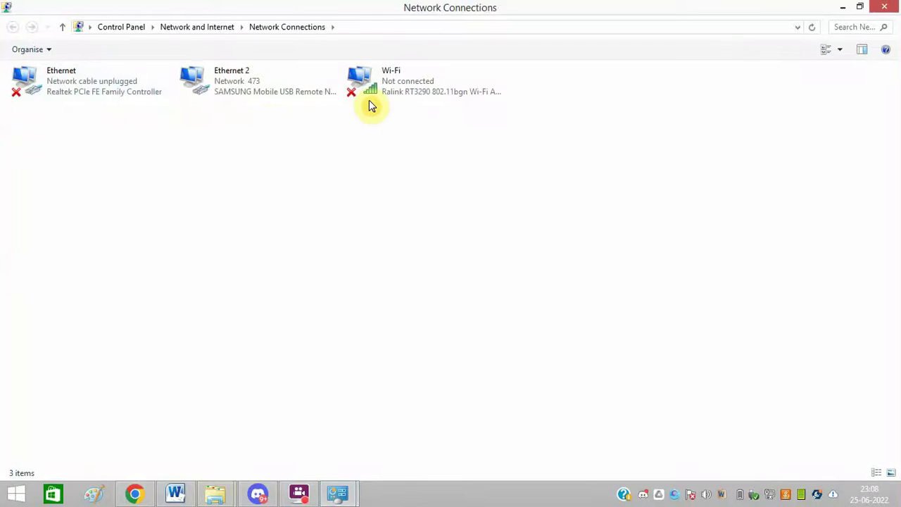
{"action": "left_click", "coordinate": [232, 97]}
{"action": "right_click", "coordinate": [233, 99]}
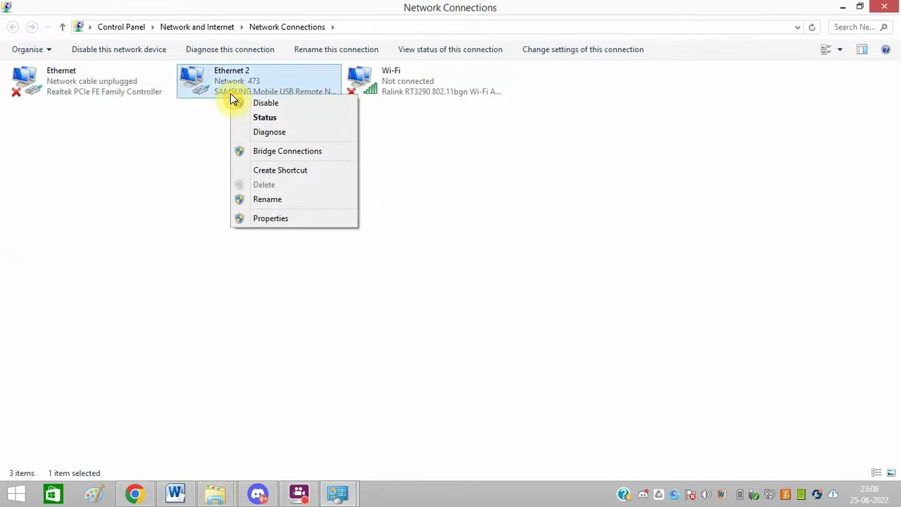
{"action": "left_click", "coordinate": [312, 223]}
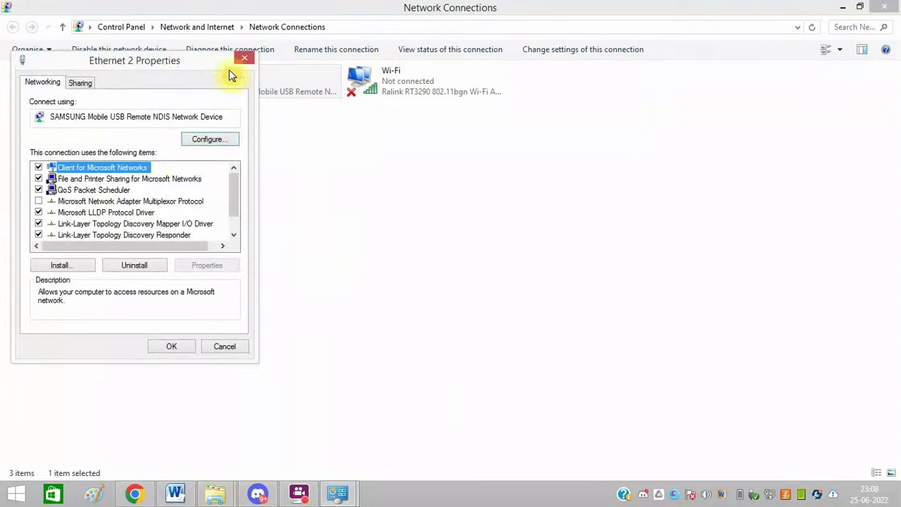
{"action": "left_click_drag", "start_coordinate": [234, 192], "coordinate": [234, 233]}
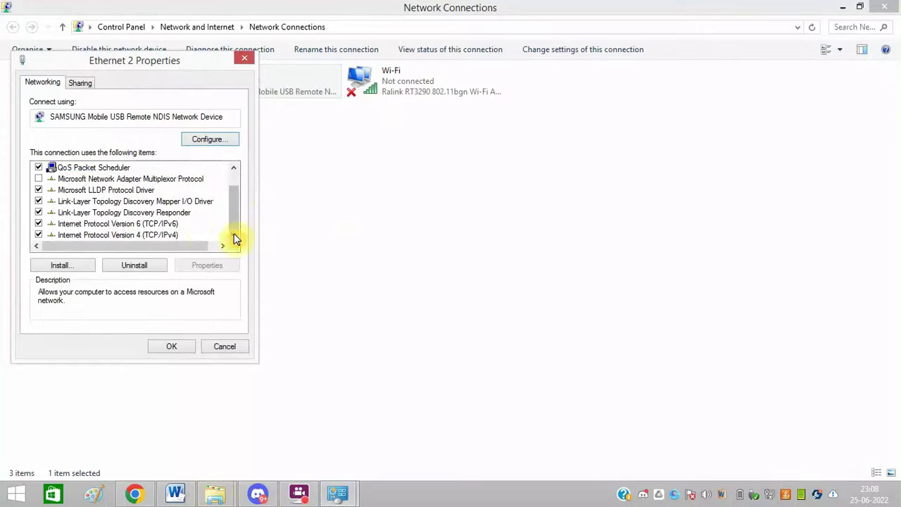
{"action": "double_click", "coordinate": [167, 237]}
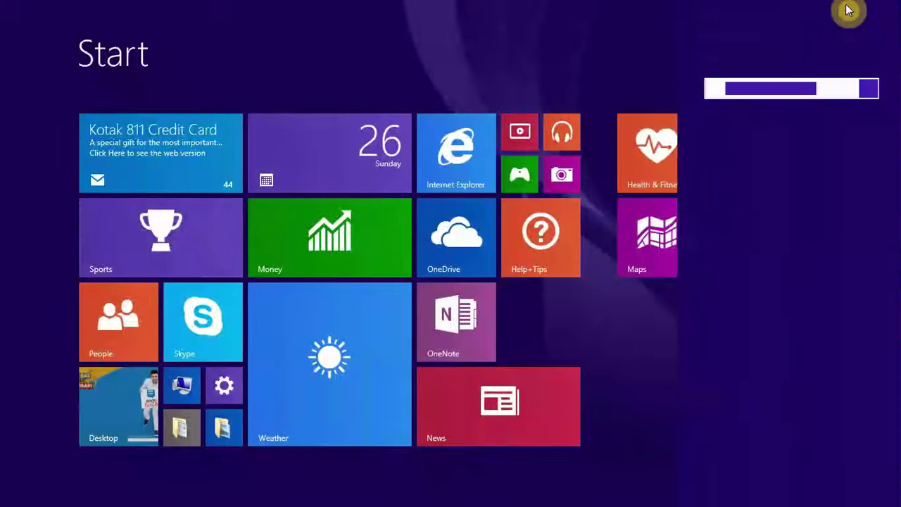
Launch Command Prompt with administrator rights.
{"action": "type", "text": "command Prompt"}
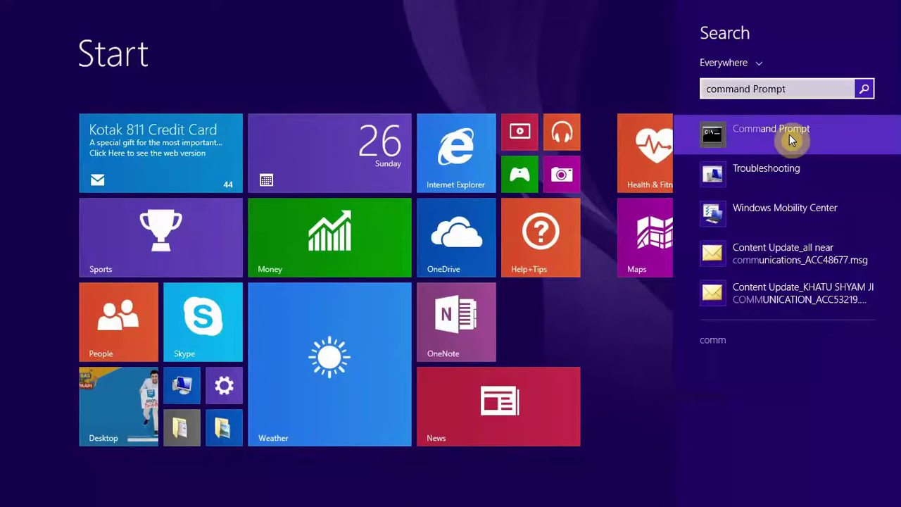
{"action": "right_click", "coordinate": [791, 137]}
{"action": "left_click", "coordinate": [780, 240]}
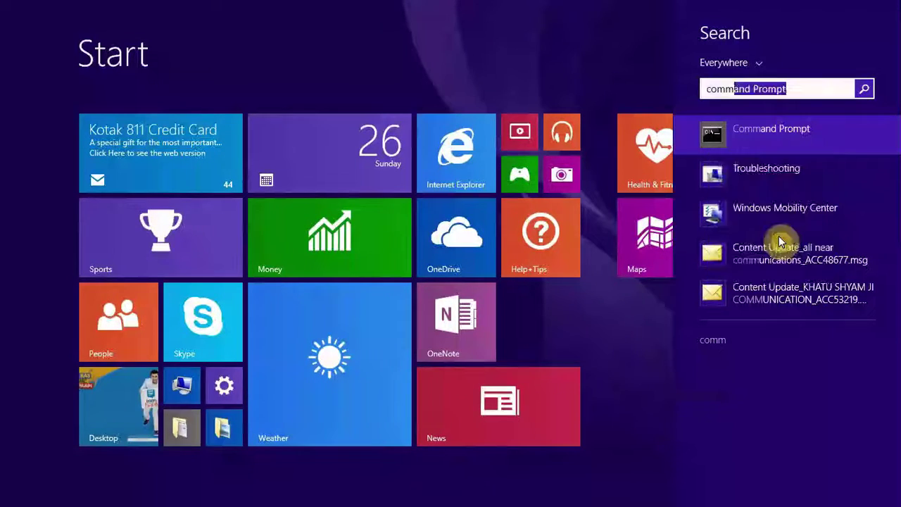
Run ipconfig /flushdns and close the Command Prompt window.
{"action": "type", "text": "ipcon"}
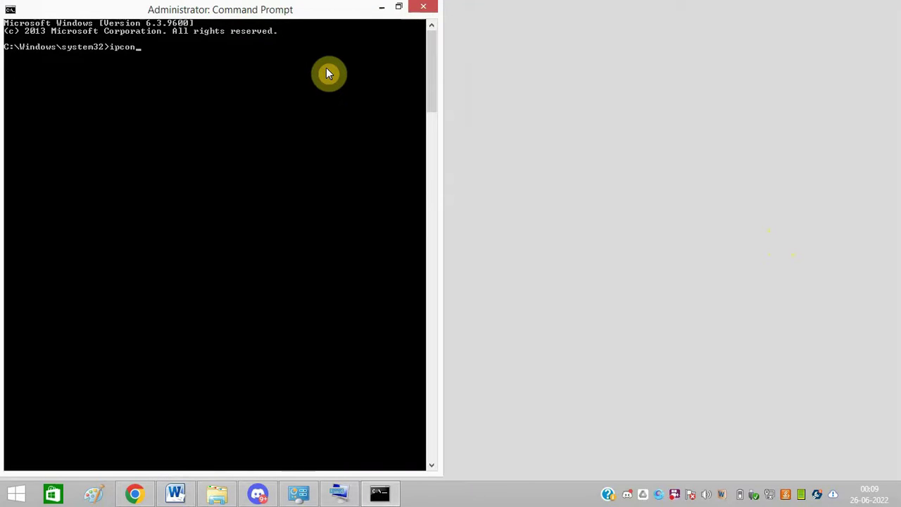
{"action": "type", "text": "fig "}
{"action": "type", "text": "/f"}
{"action": "type", "text": "lus"}
{"action": "type", "text": "hdn"}
{"action": "type", "text": "s"}
{"action": "key", "text": "Return"}
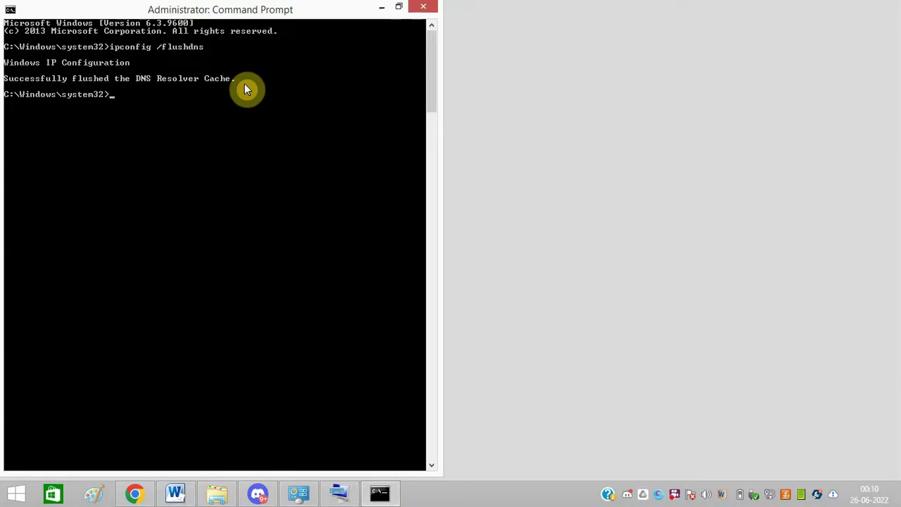
{"action": "left_click", "coordinate": [425, 9]}
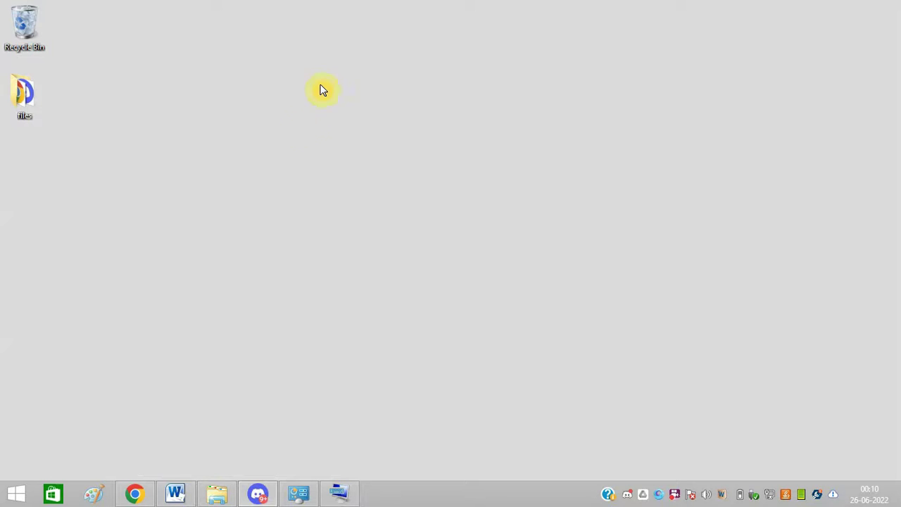
Turn off Quality of Service High Packet Priority in Discord's Voice & Video settings, then close Discord.
{"action": "left_click", "coordinate": [258, 492]}
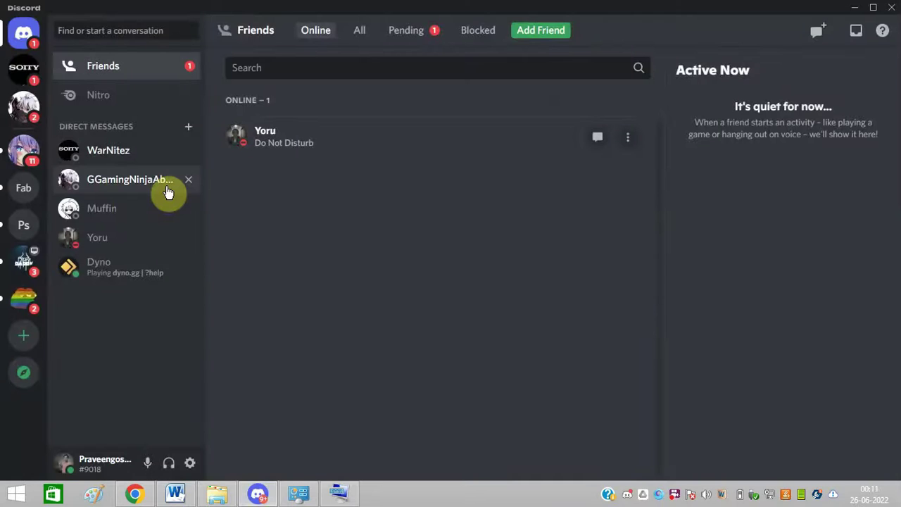
{"action": "left_click", "coordinate": [192, 463]}
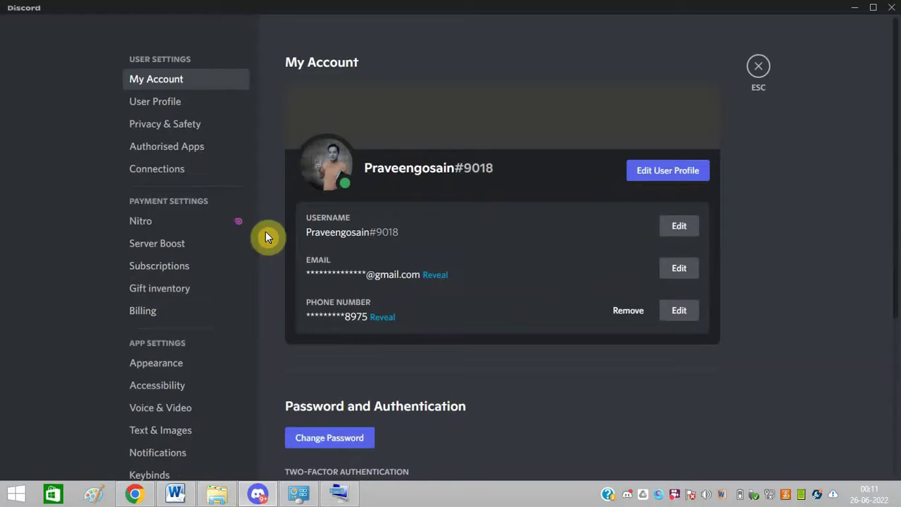
{"action": "scroll", "coordinate": [254, 211], "scroll_direction": "down", "scroll_amount": 3}
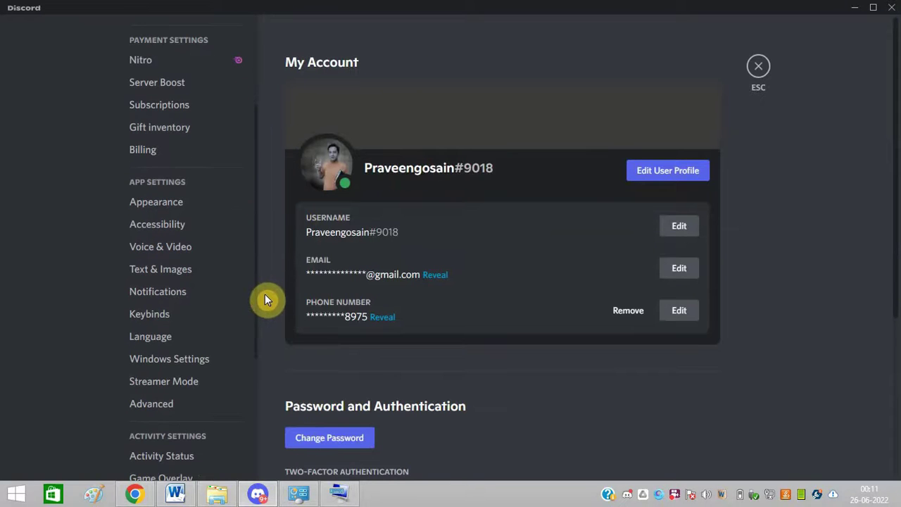
{"action": "left_click", "coordinate": [157, 252]}
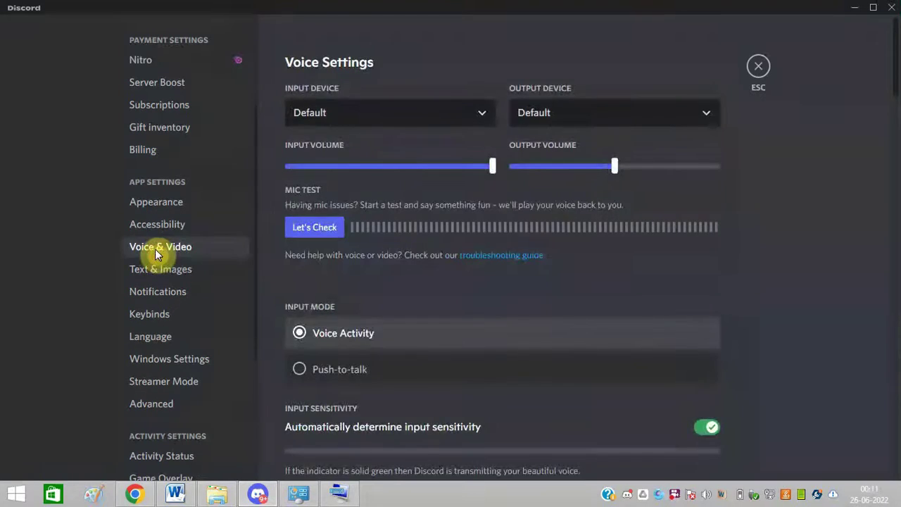
{"action": "left_click_drag", "start_coordinate": [896, 70], "coordinate": [896, 362]}
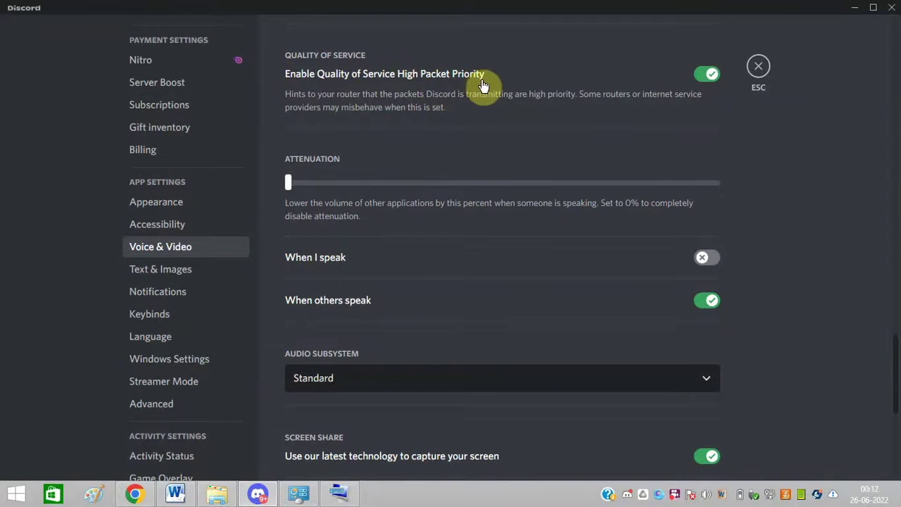
{"action": "left_click", "coordinate": [701, 81]}
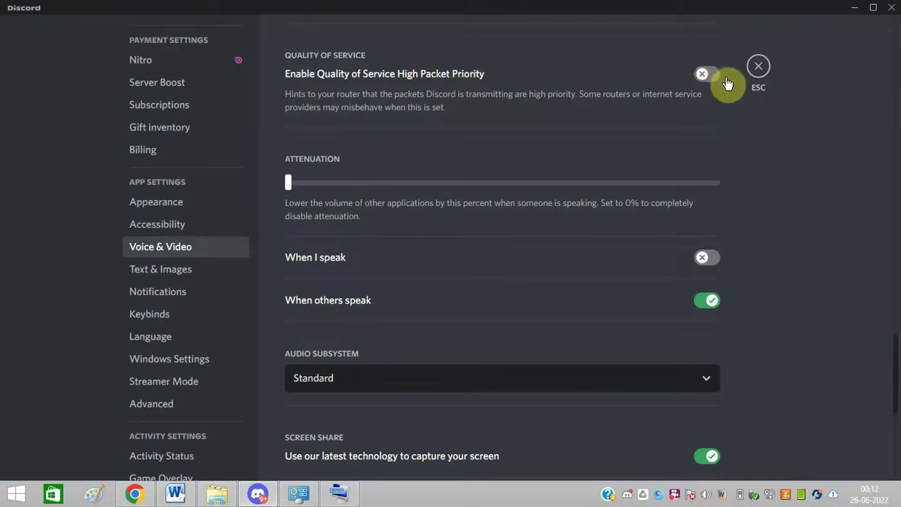
{"action": "left_click", "coordinate": [889, 18]}
Find Windows Firewall with the Start search 'fire' and expand the Domain networks details.
{"action": "key", "text": "super"}
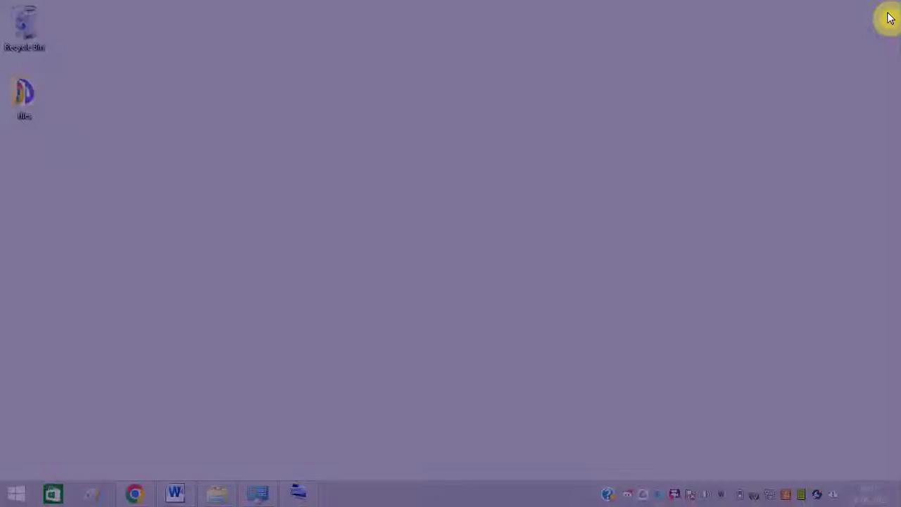
{"action": "type", "text": "fire"}
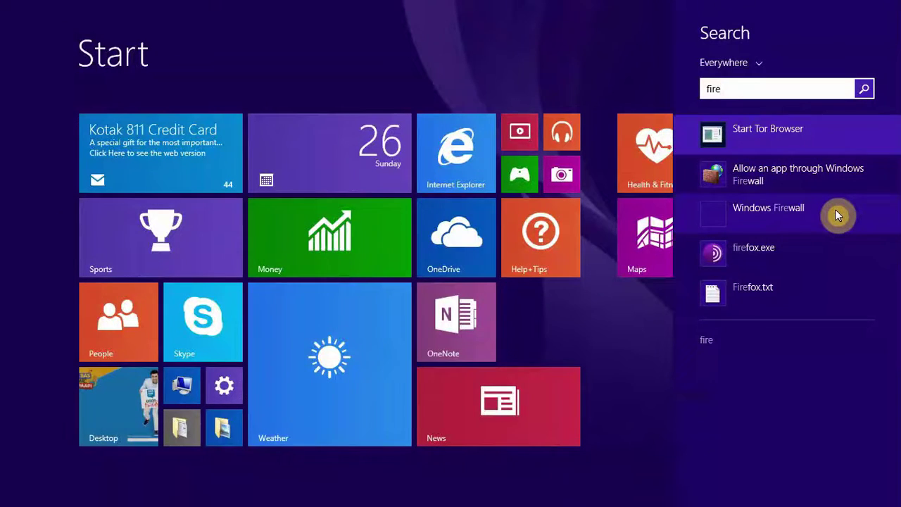
{"action": "left_click", "coordinate": [838, 216]}
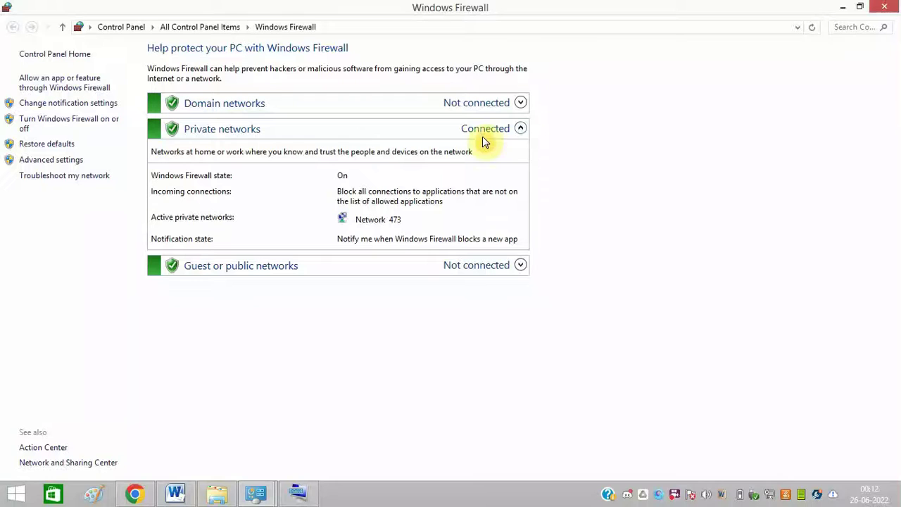
{"action": "left_click", "coordinate": [518, 106]}
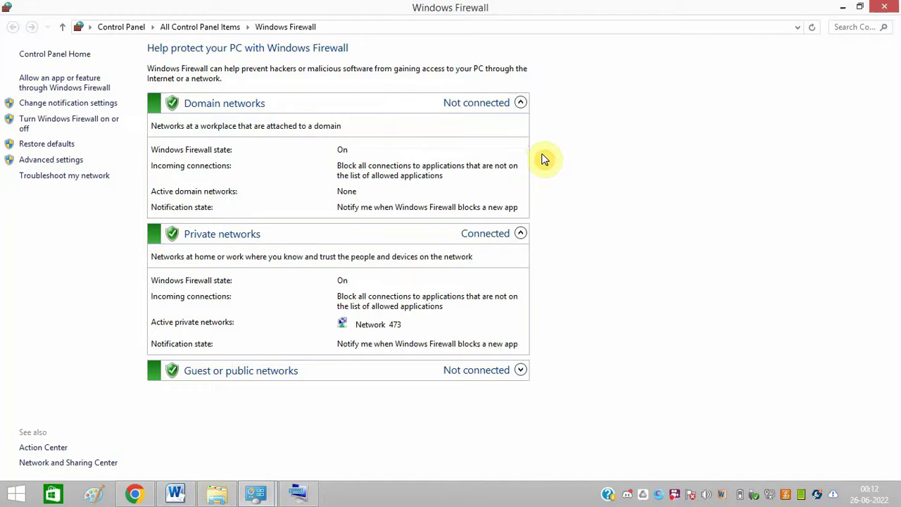
Show the desktop with Win+D, leaving the Windows Firewall window out of view.
{"action": "key", "text": "super+d"}
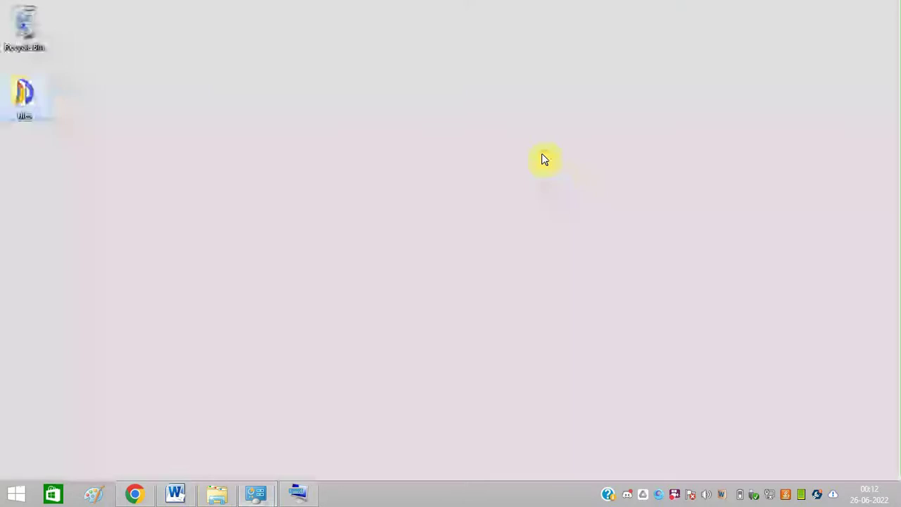